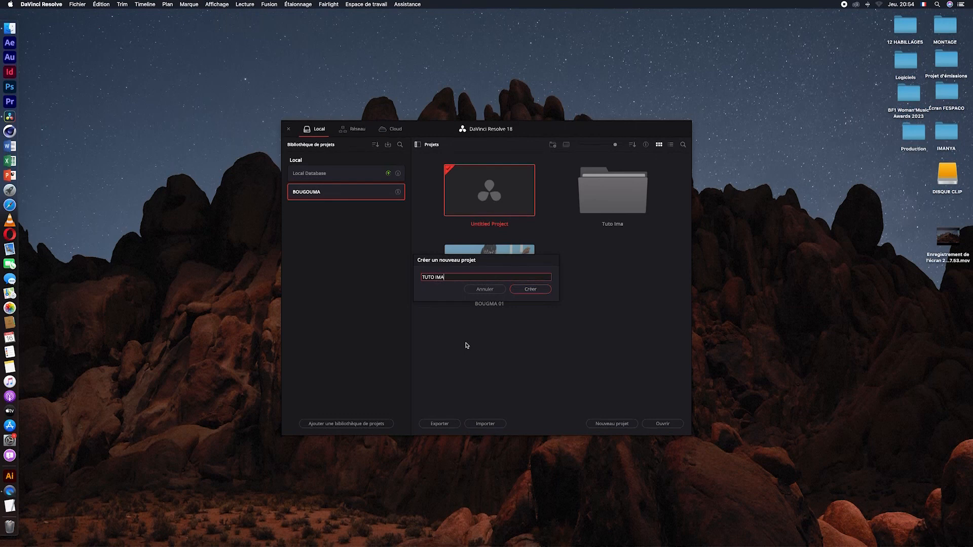
- Name the new project TUTO IMA 1 and create it
type("1")
left_click(530, 288)
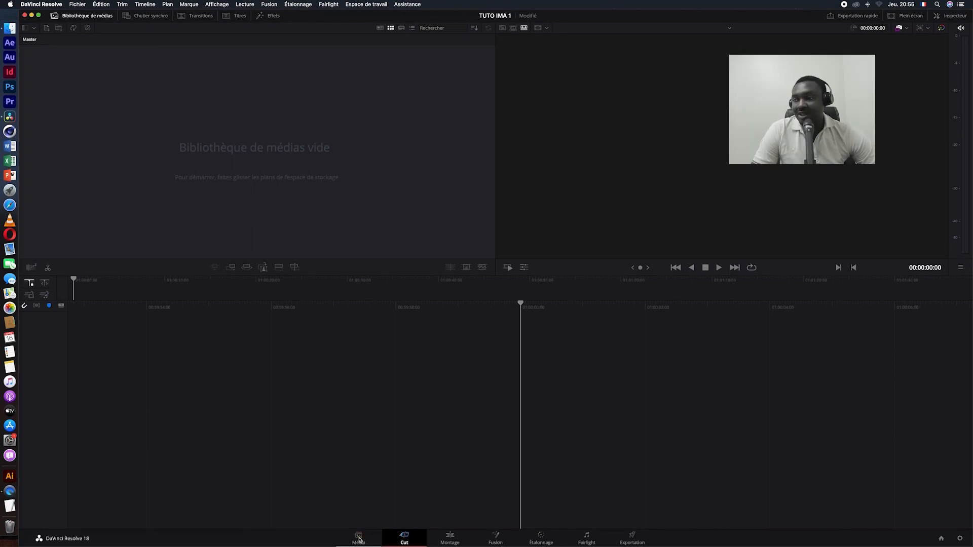
- On the Média page, browse the DISQUE CLIP drive to the BOUGMA folder and find the clip Bougma - Aïcha brut.mov
left_click(359, 539)
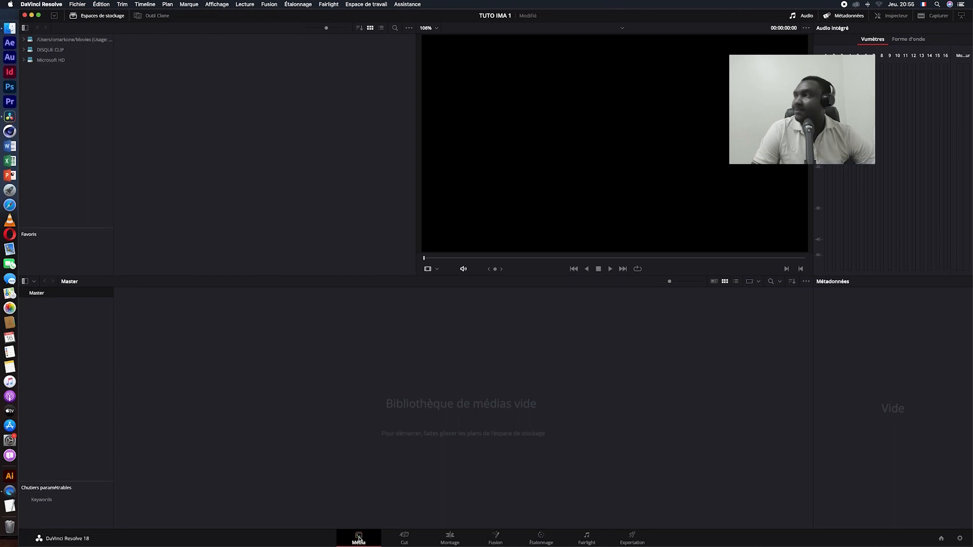
left_click(24, 50)
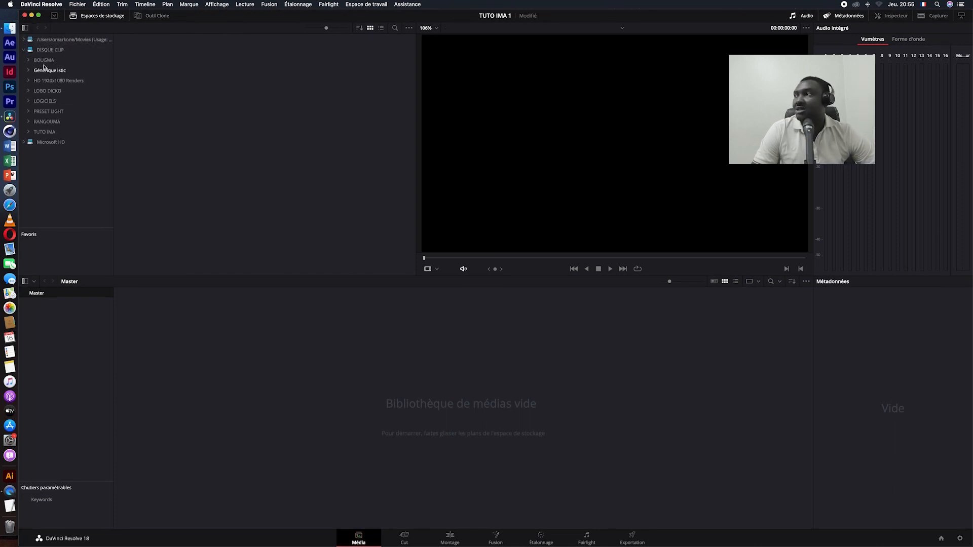
left_click(44, 61)
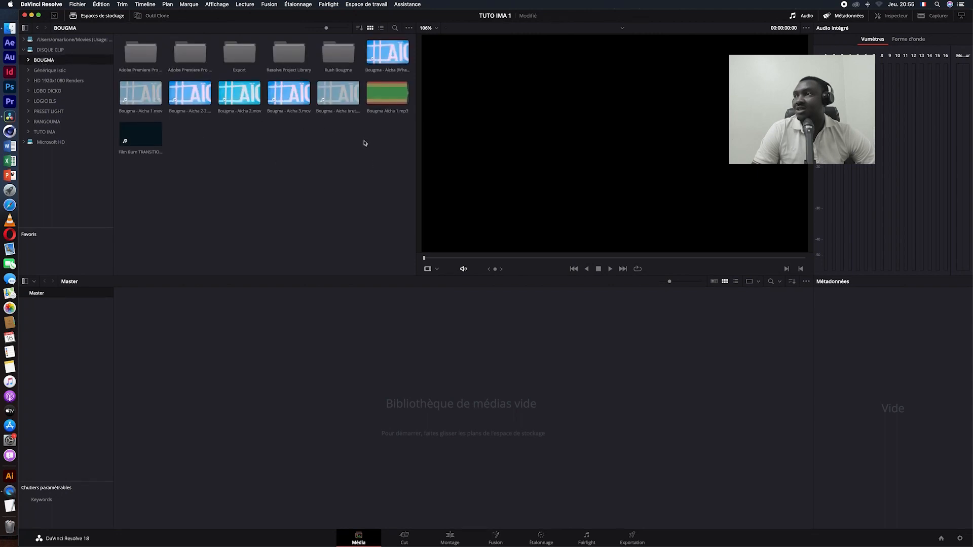
left_click(330, 115)
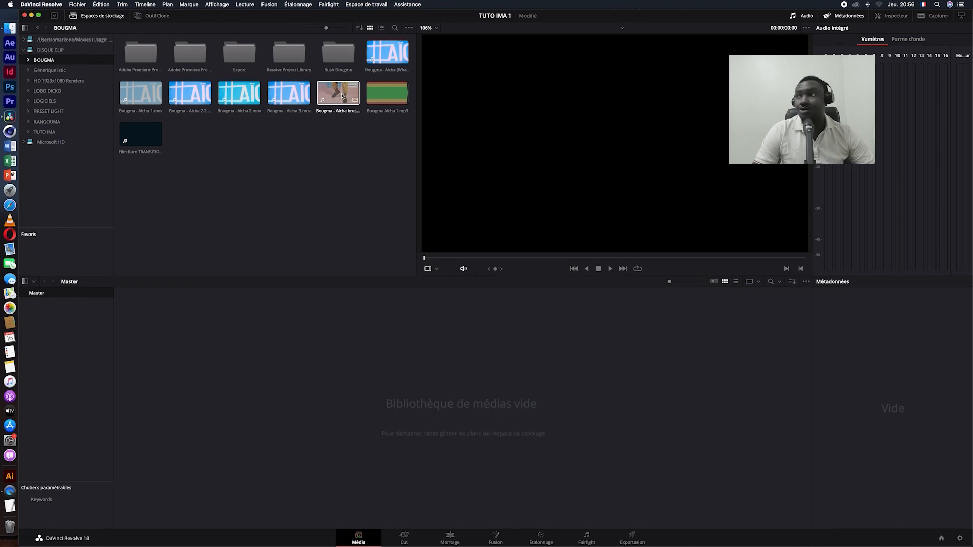
- Run automatic scene cut detection on Bougma - Aïcha brut.mov and add the cuts to the media pool, changing the project frame rate to match
right_click(342, 96)
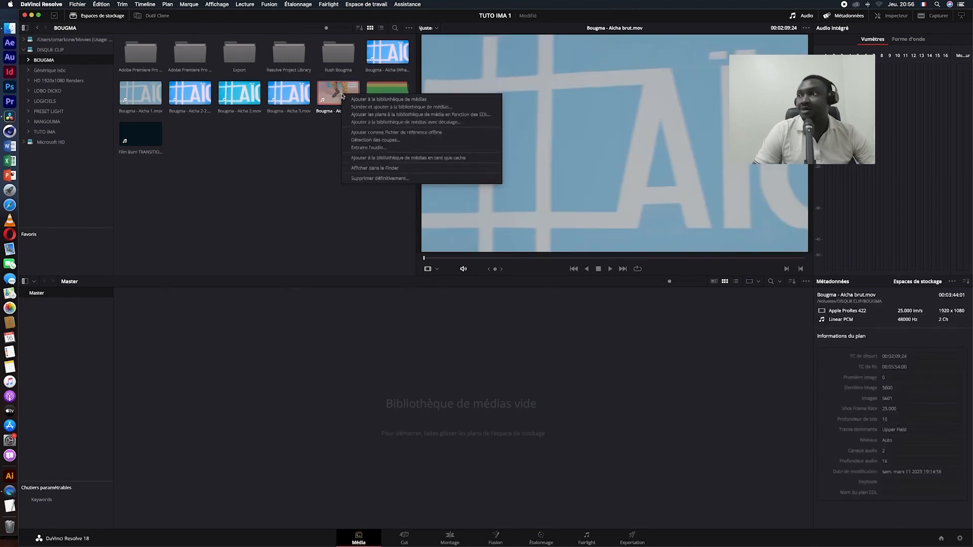
left_click(376, 140)
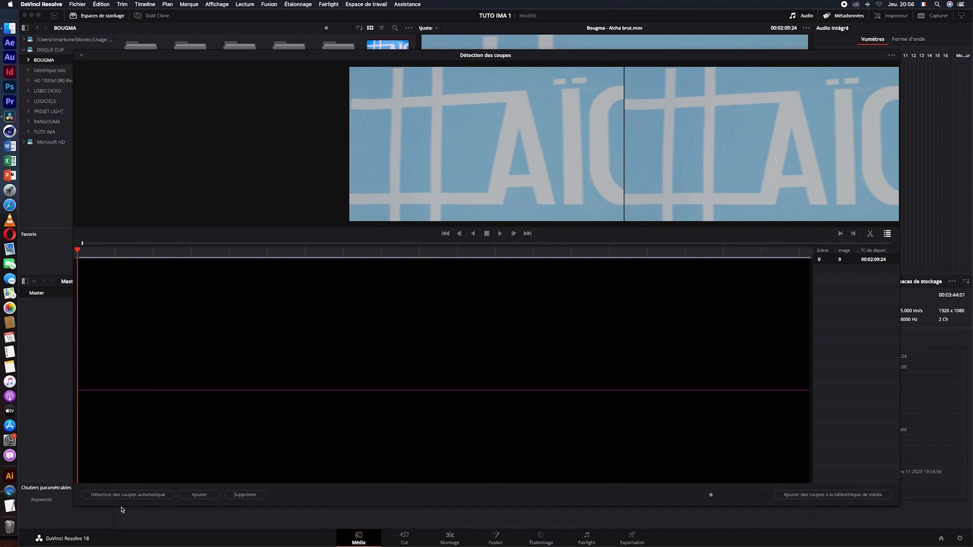
left_click(115, 496)
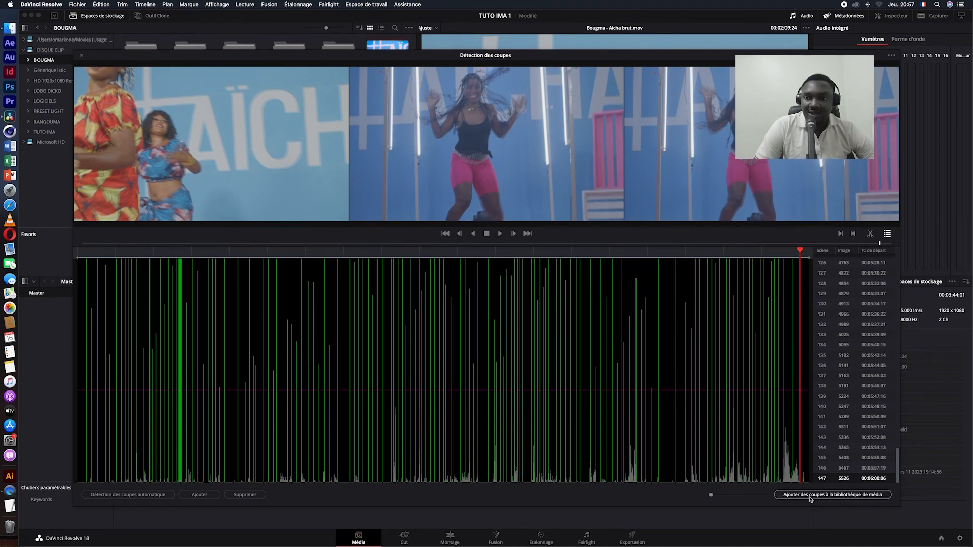
left_click(845, 496)
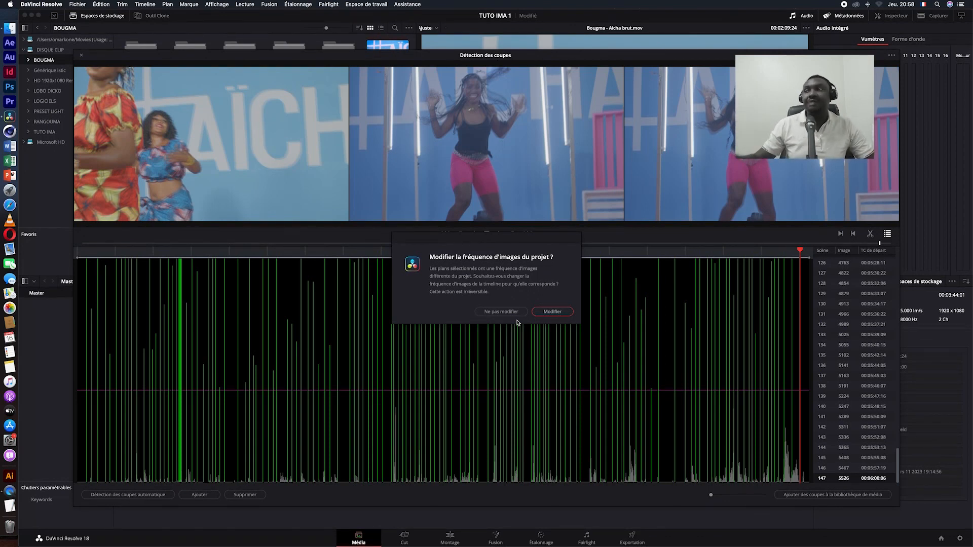
left_click(552, 312)
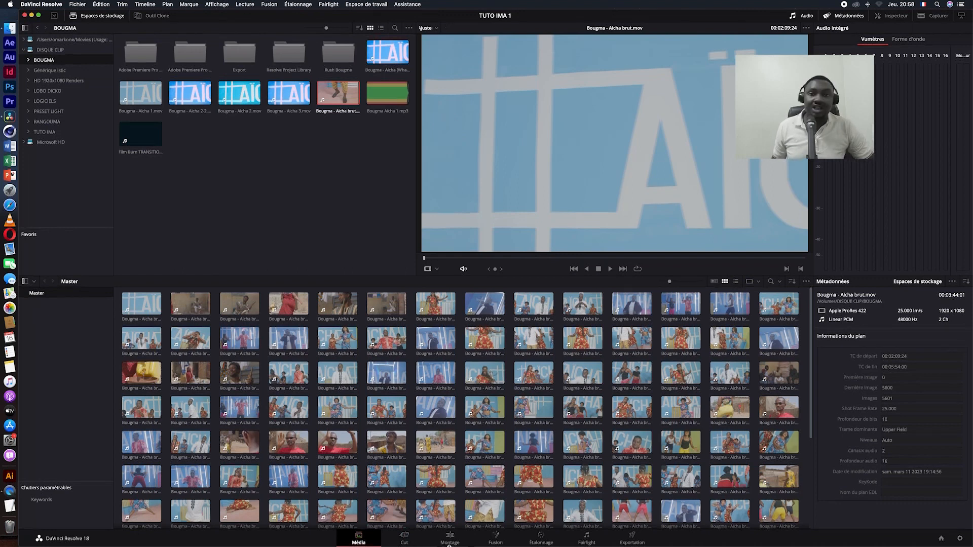
- On the Cut page, create Timeline 1 from the clips, with the empty timeline and use project settings options disabled
left_click(405, 541)
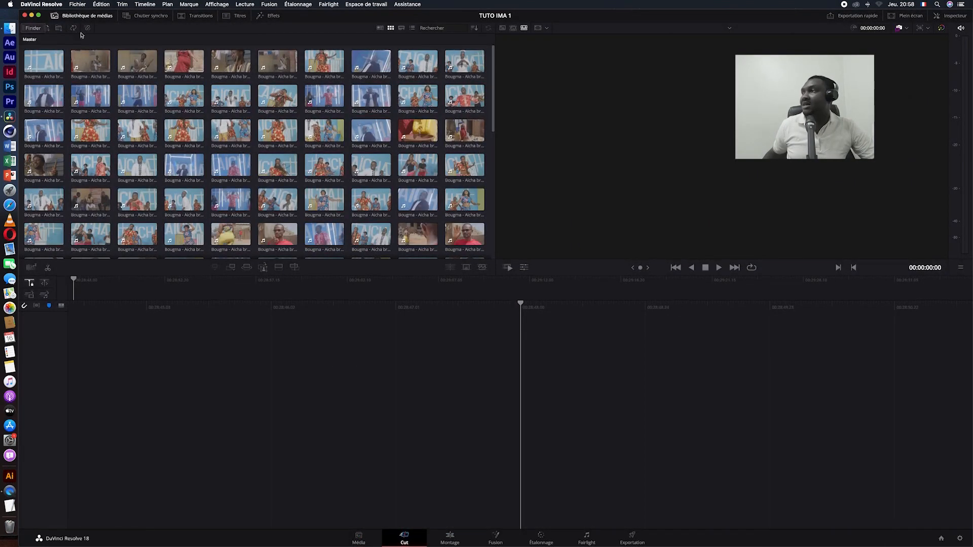
left_click(77, 4)
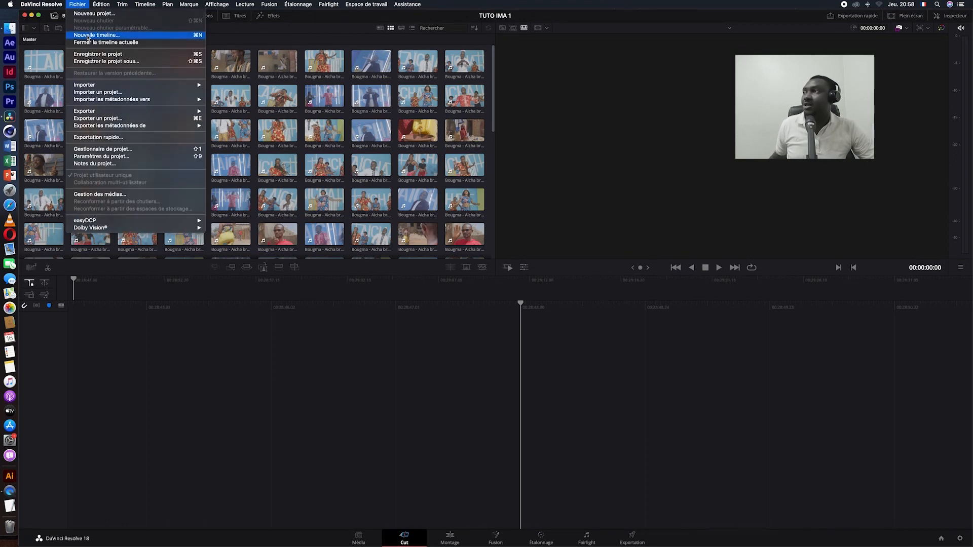
left_click(88, 35)
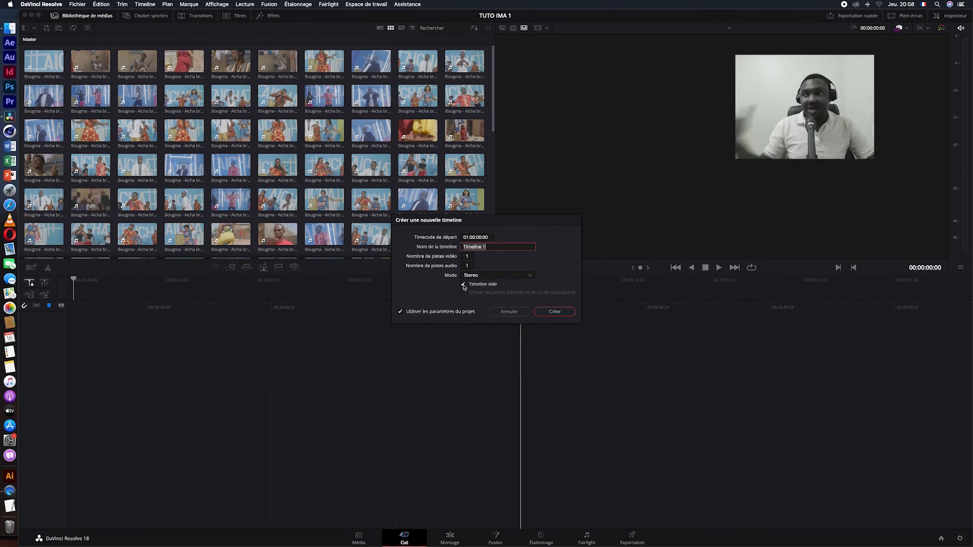
left_click(463, 285)
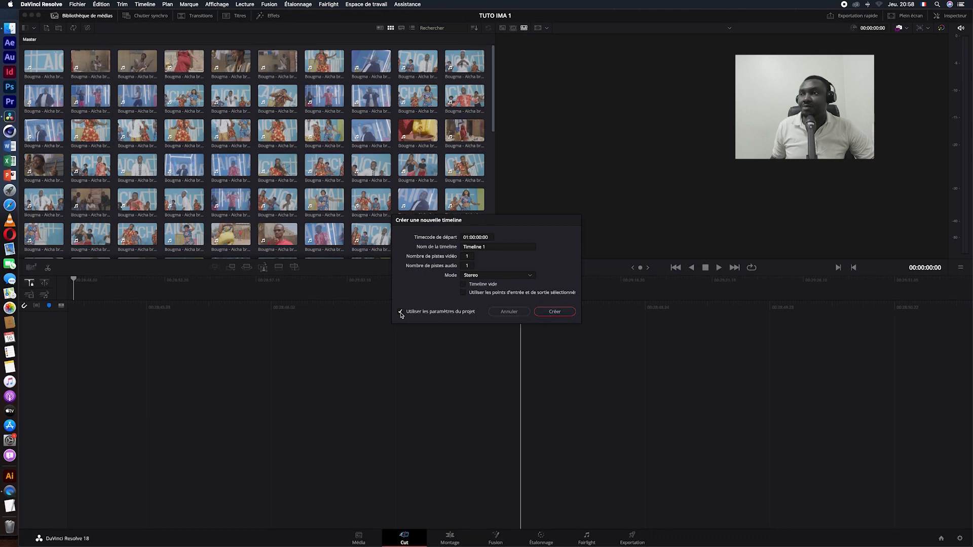
left_click(400, 312)
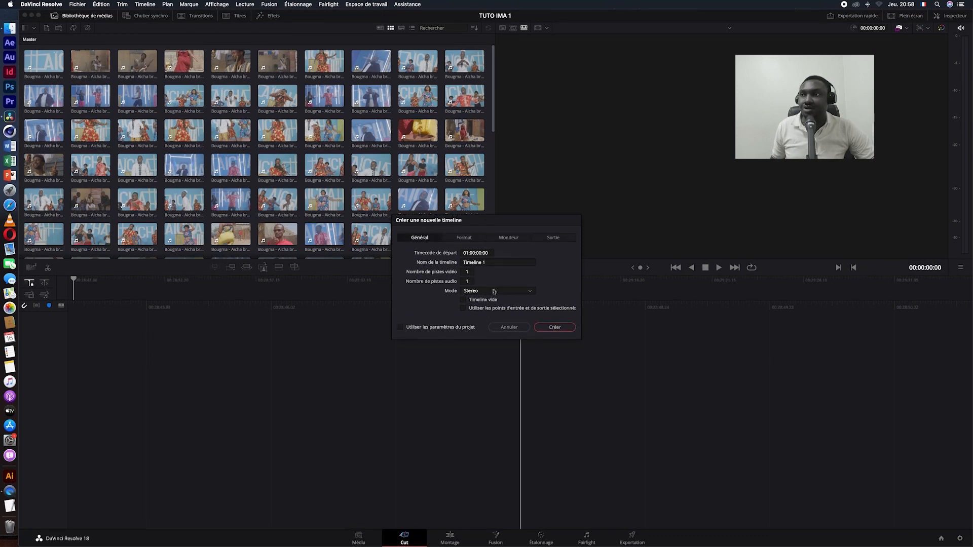
left_click(470, 238)
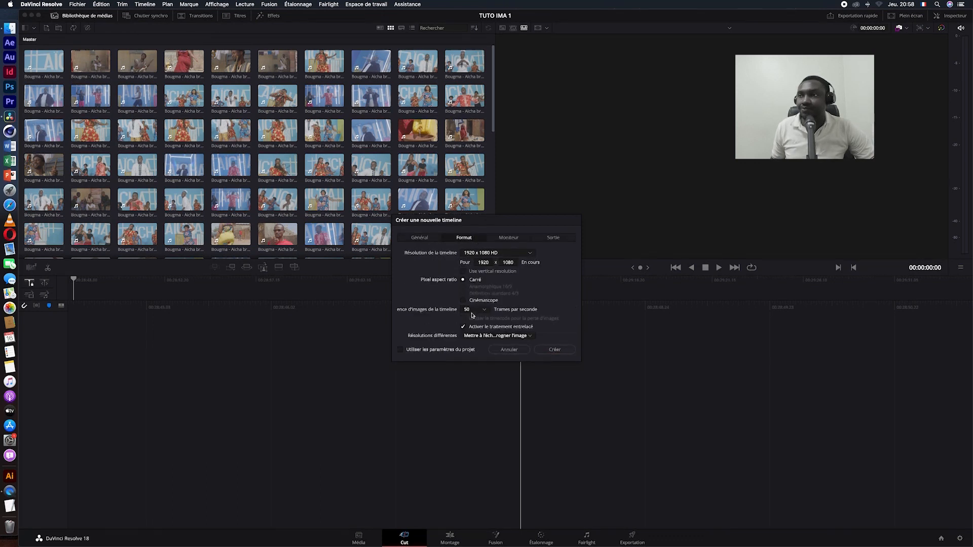
left_click(423, 237)
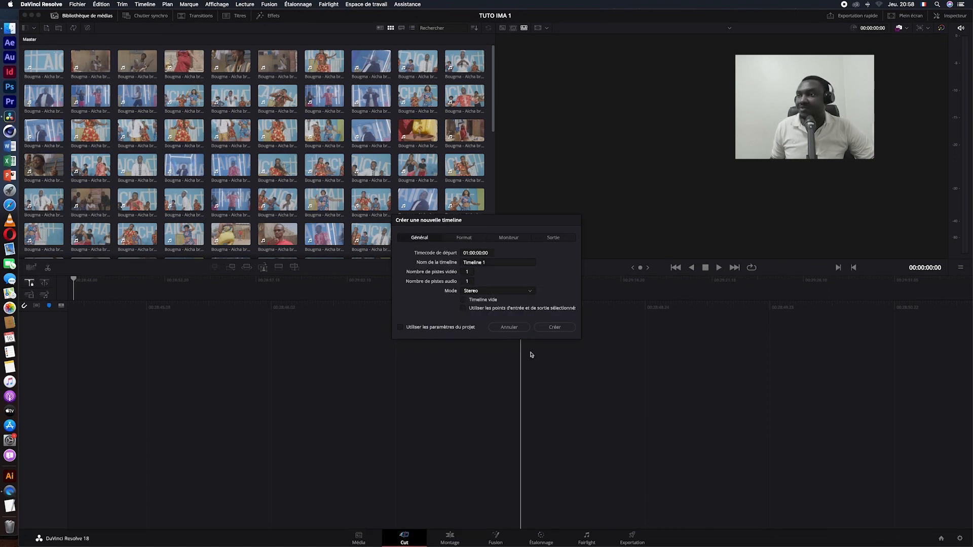
left_click(554, 328)
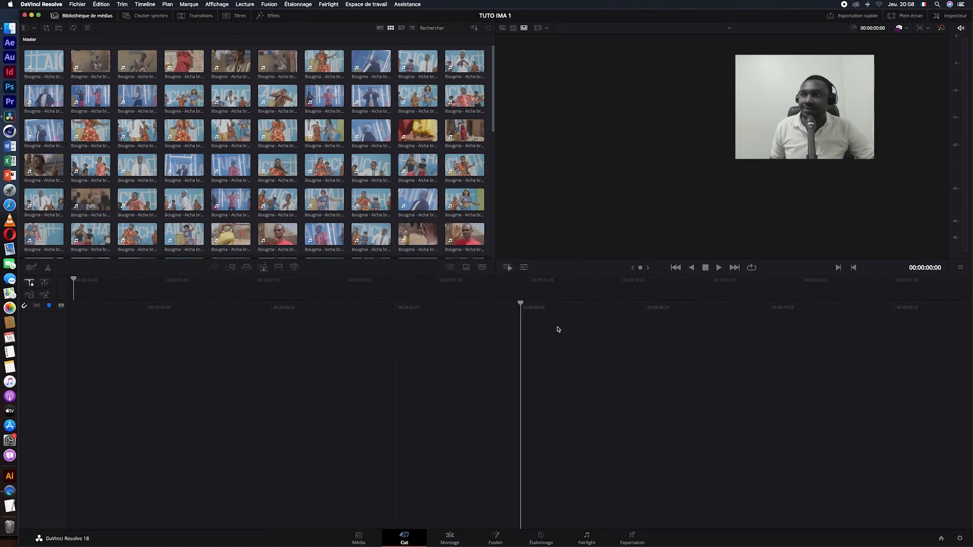
- Inspect the cut clips of Timeline 1 on the Montage page at several points along the timeline
left_click(450, 538)
left_click_drag(301, 299, 479, 311)
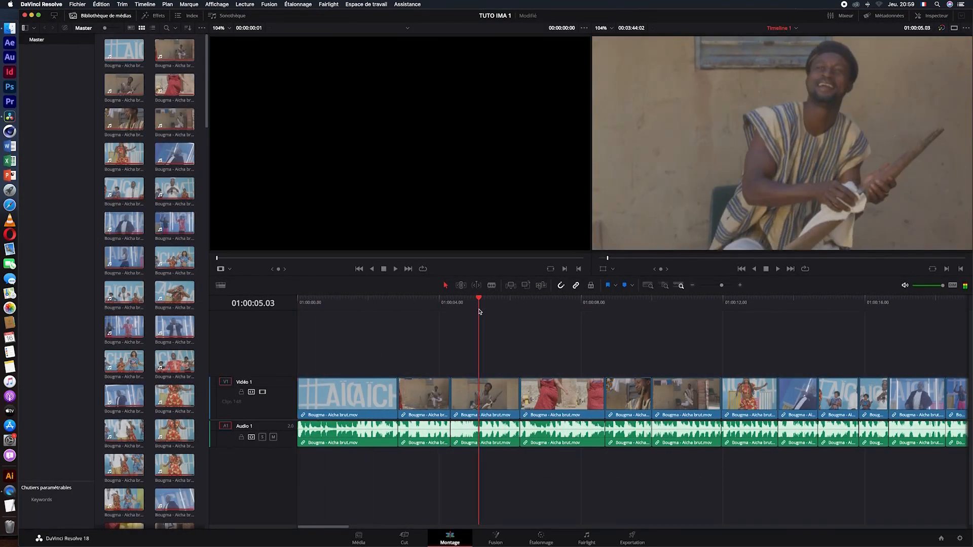
key("XF86AudioRaiseVolume")
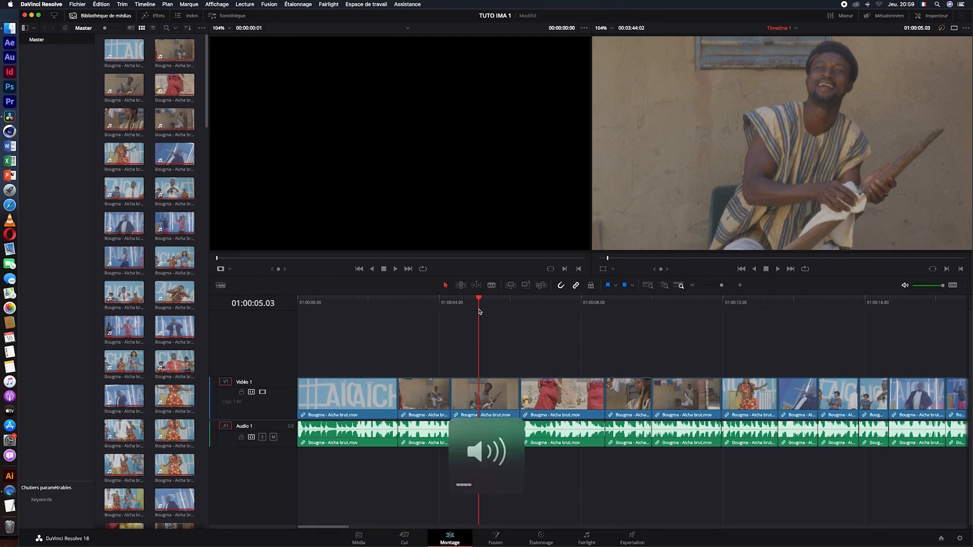
left_click(641, 305)
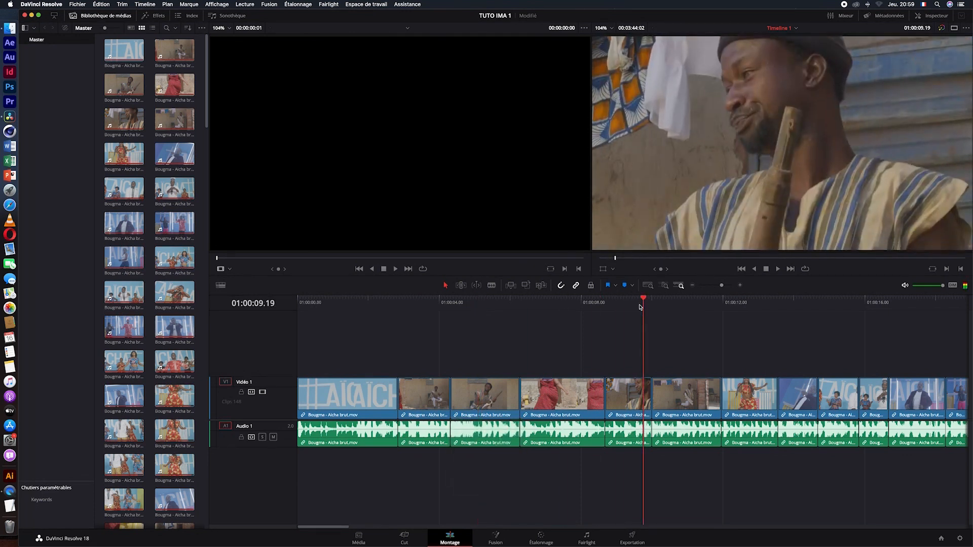
- Examine the image and scopes of clips 02 to 07, and clip 07's node, on the Étalonnage page
left_click(542, 539)
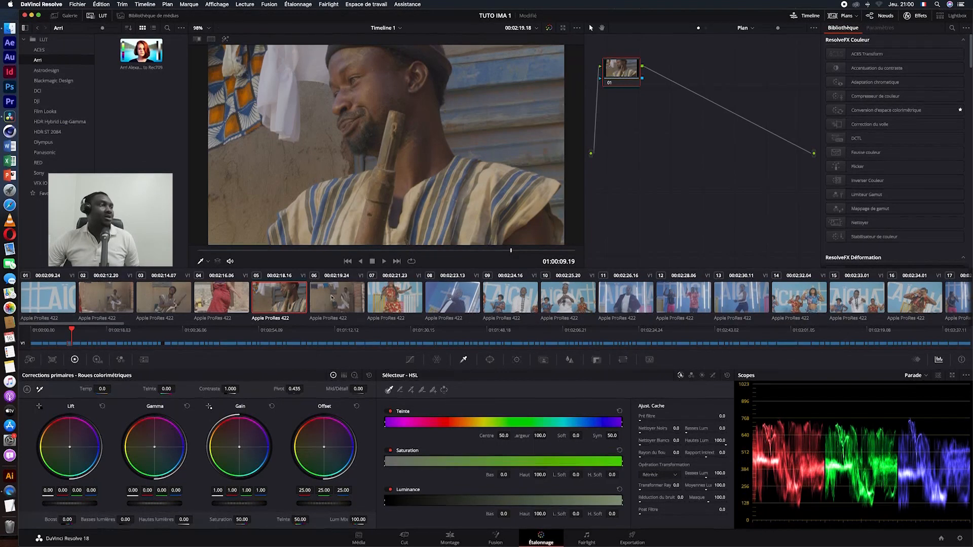
left_click(96, 297)
left_click(157, 297)
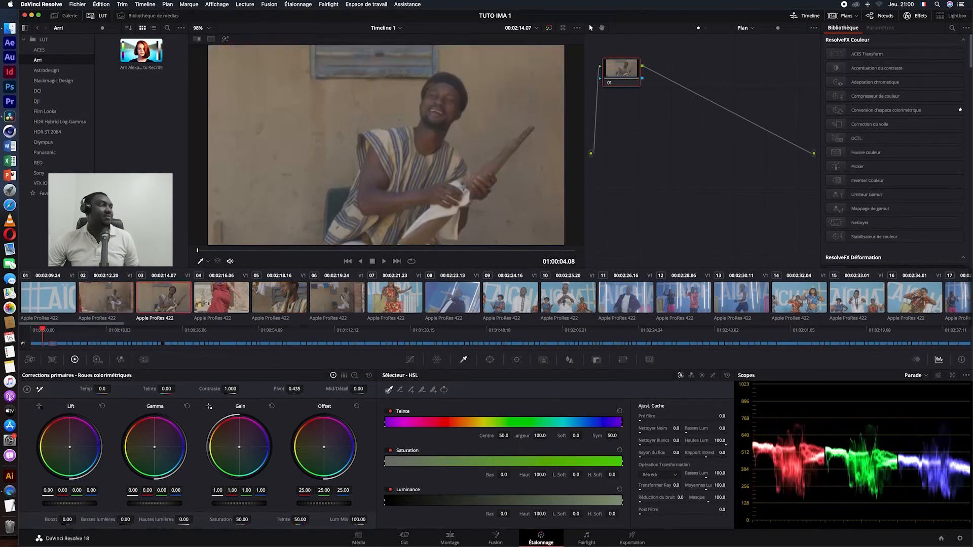
left_click(220, 299)
left_click(288, 303)
left_click(337, 299)
left_click(394, 299)
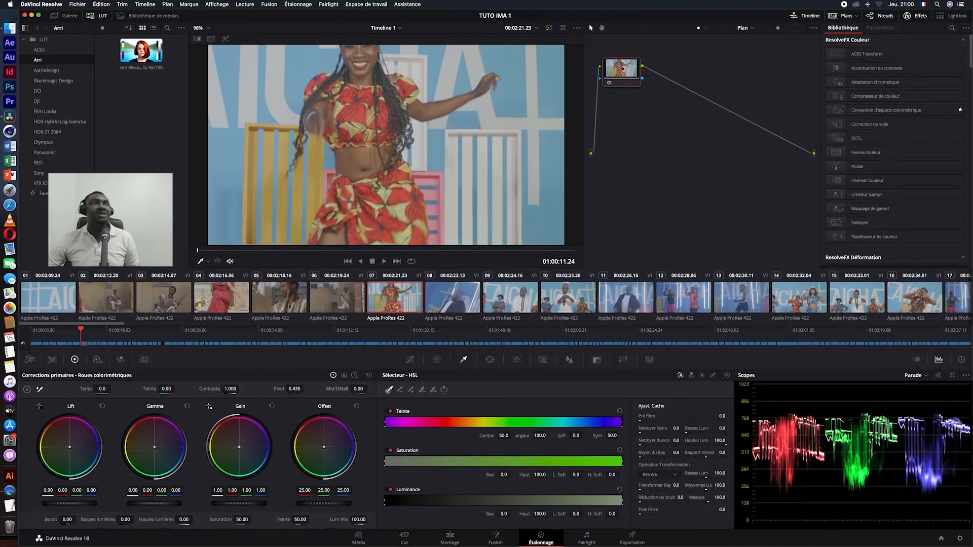
left_click(623, 68)
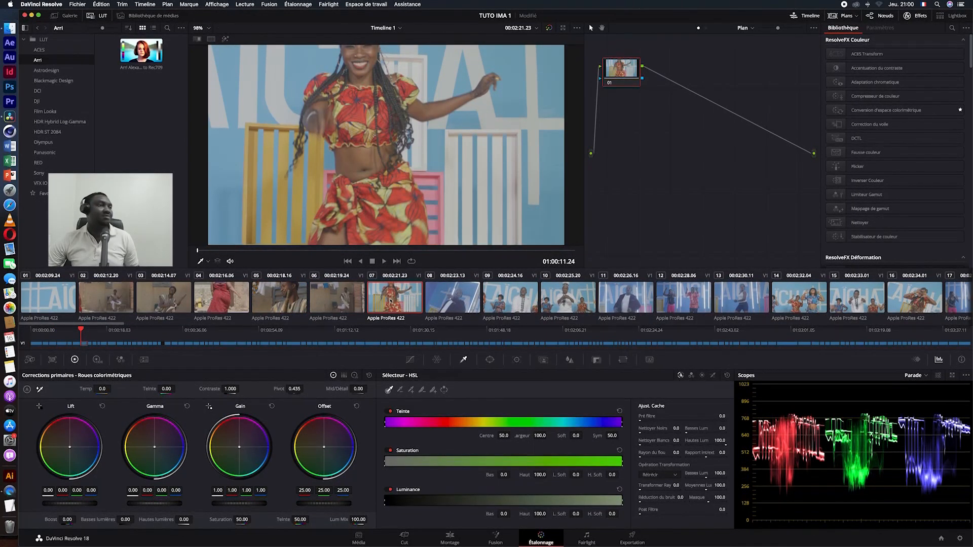
- On clip 02, add four serial corrector nodes after node 01, making a chain of five nodes
left_click(131, 319)
left_click_drag(619, 71, 613, 120)
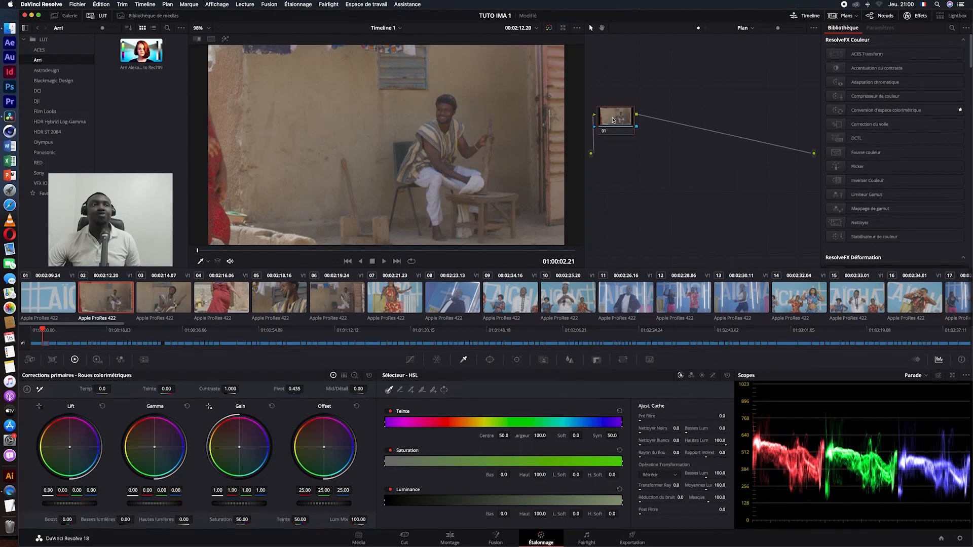
right_click(613, 120)
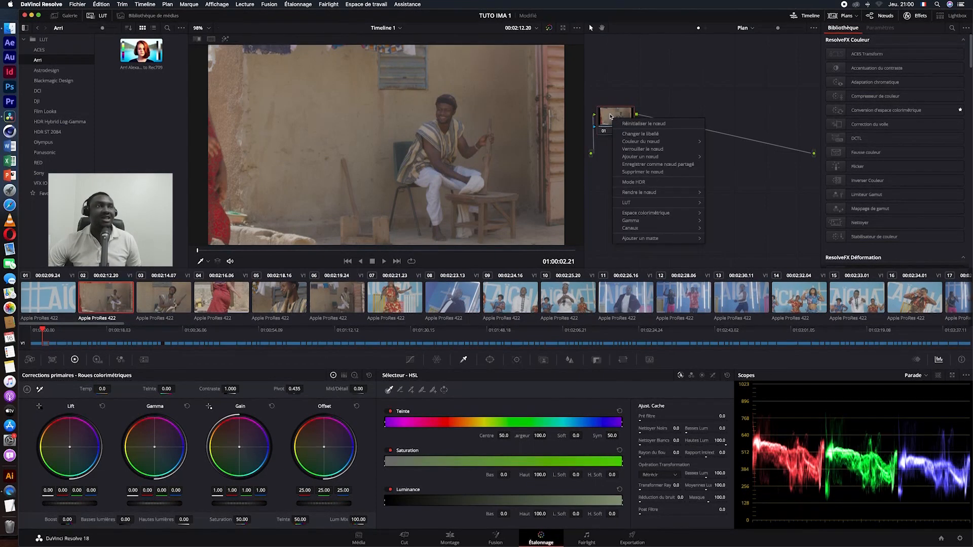
right_click(610, 116)
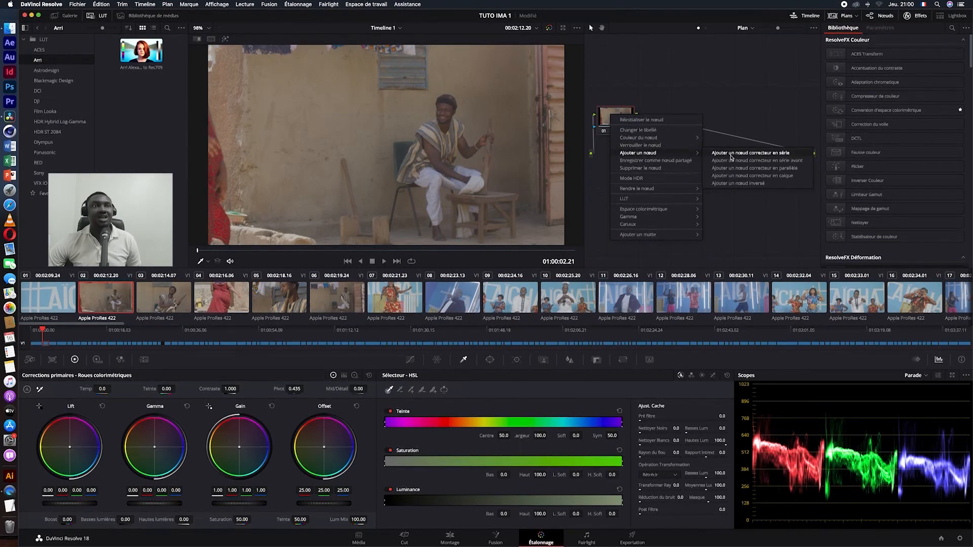
left_click(785, 153)
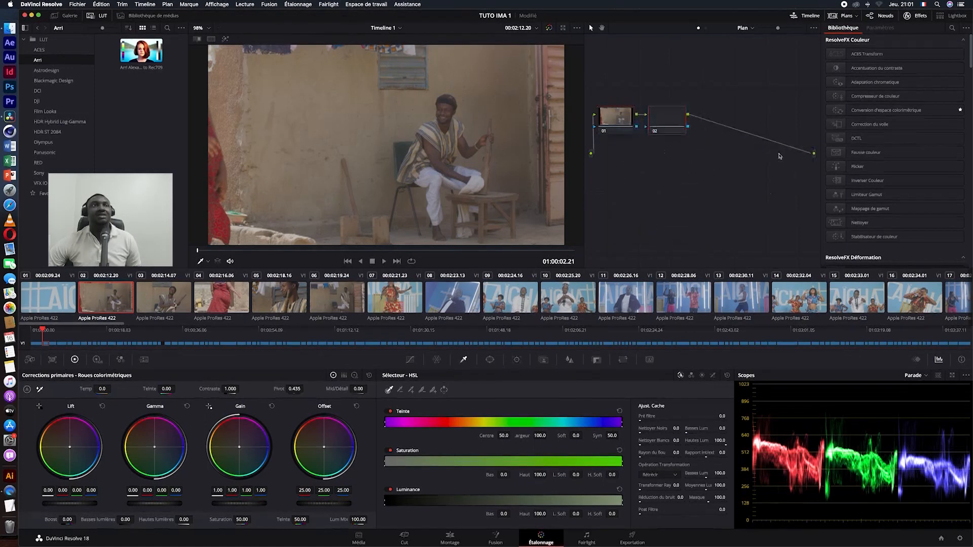
right_click(673, 121)
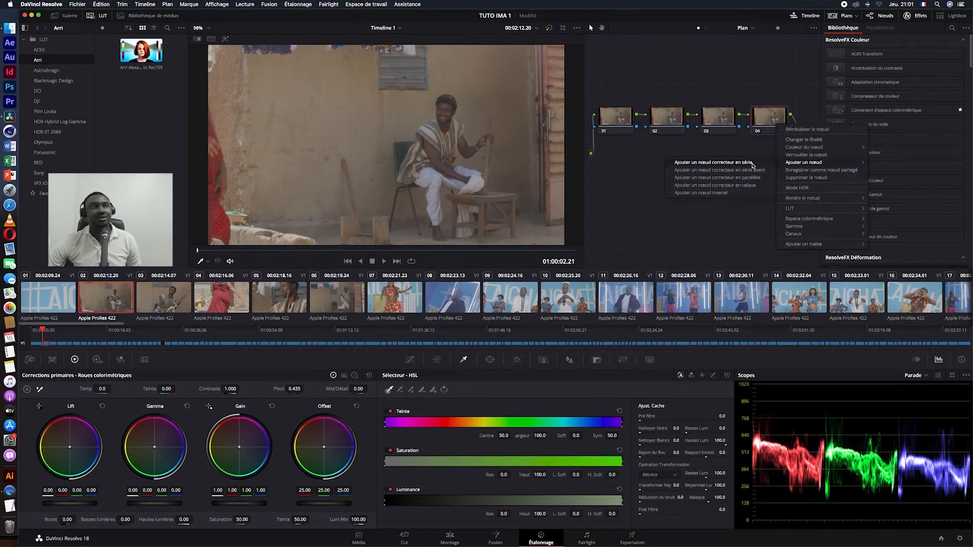
left_click(754, 164)
- Spread the five nodes in the node graph: 02 above 03, 04 beside them, 05 below, and 01 slightly higher
left_click_drag(622, 149, 738, 198)
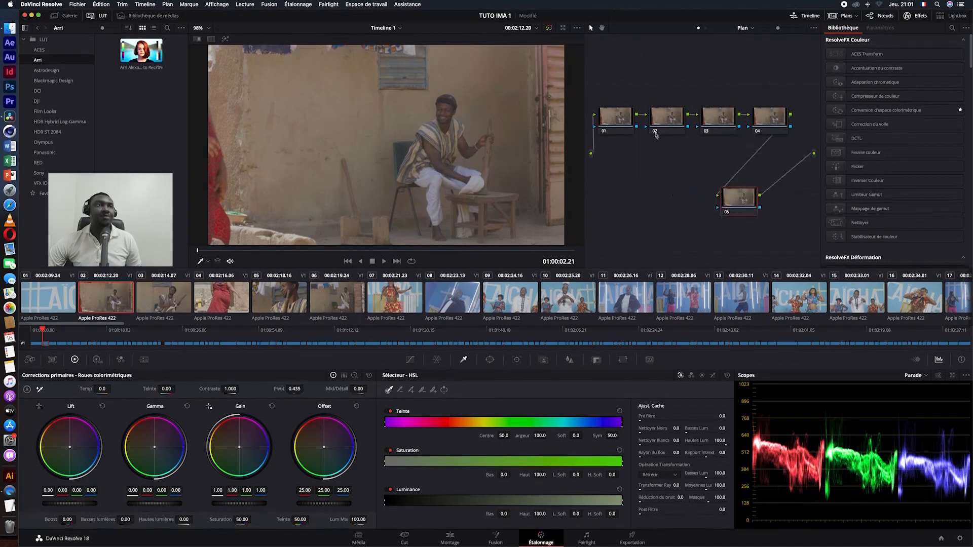
left_click_drag(667, 116, 683, 61)
left_click_drag(717, 116, 681, 143)
left_click_drag(769, 112, 777, 88)
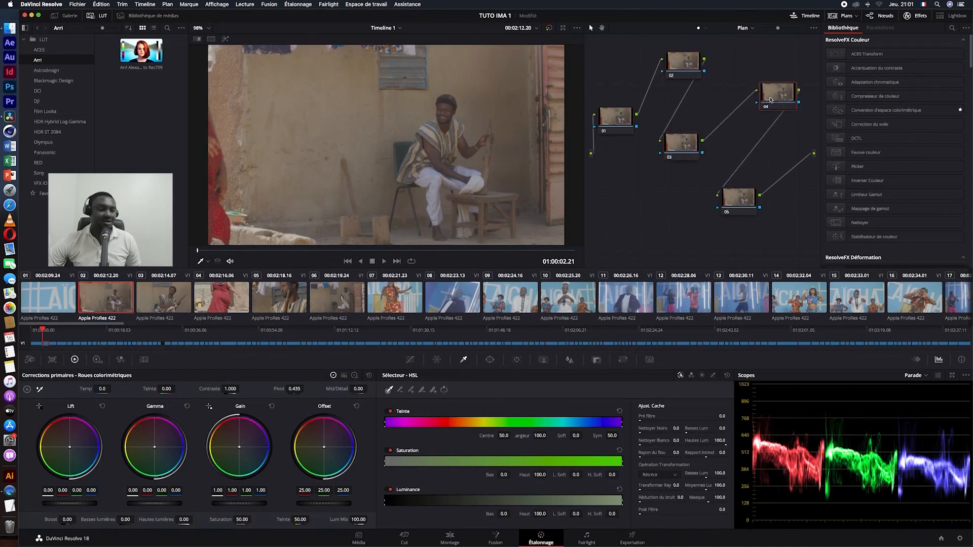
left_click_drag(611, 120, 610, 100)
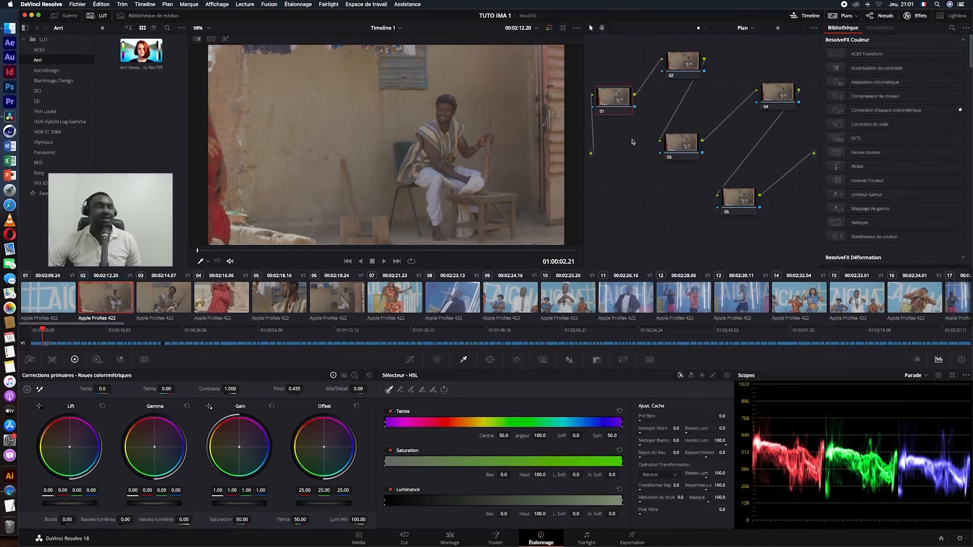
- Label node 01 of clip 02 "Balance des blancs"
right_click(610, 91)
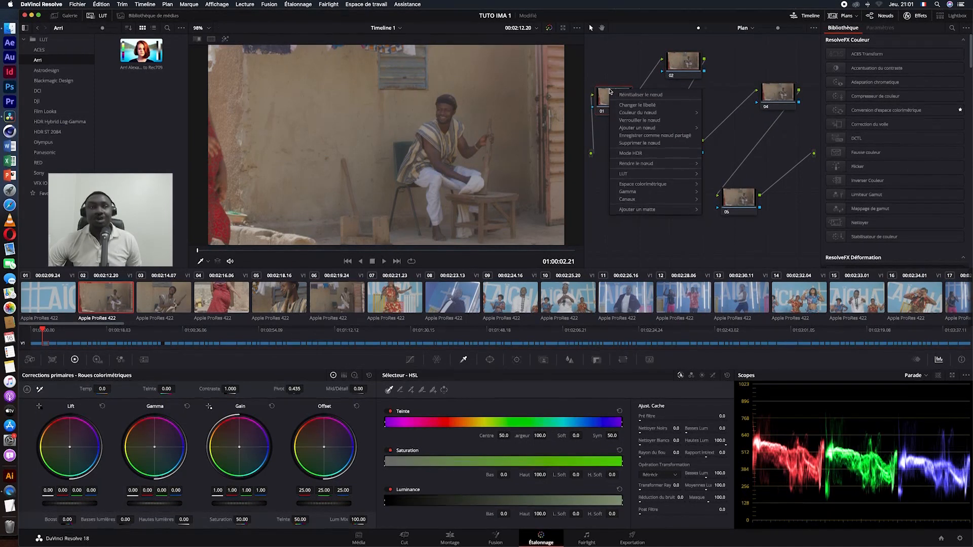
left_click(646, 107)
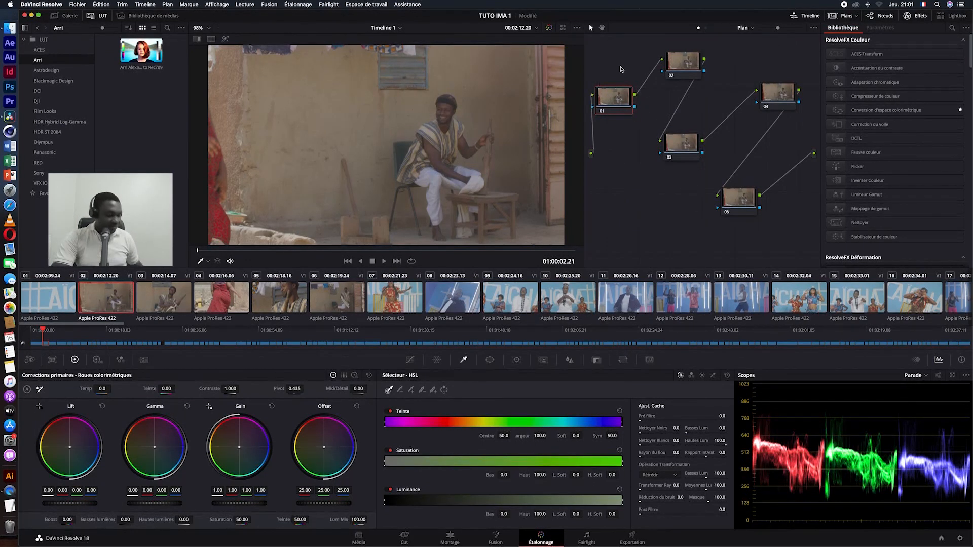
type("blalan")
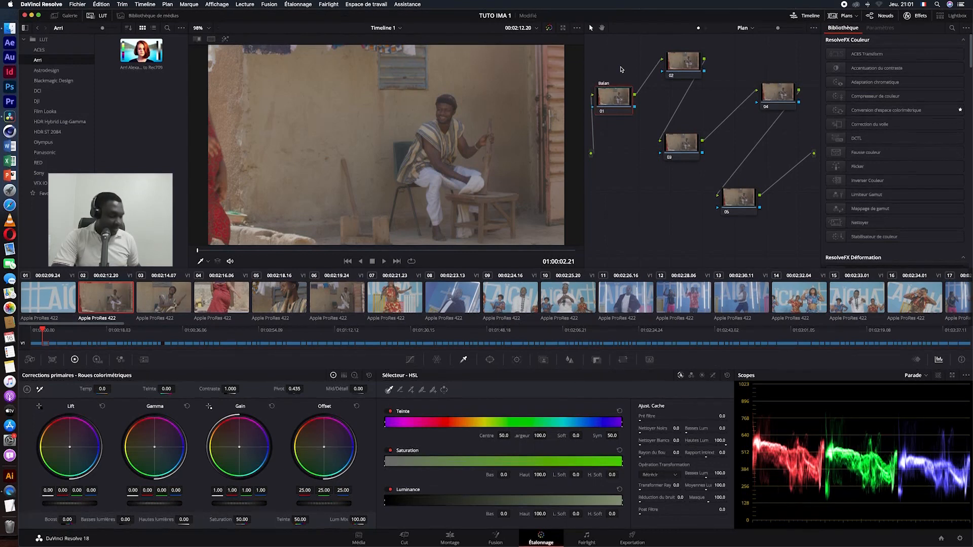
type("ce des blancs")
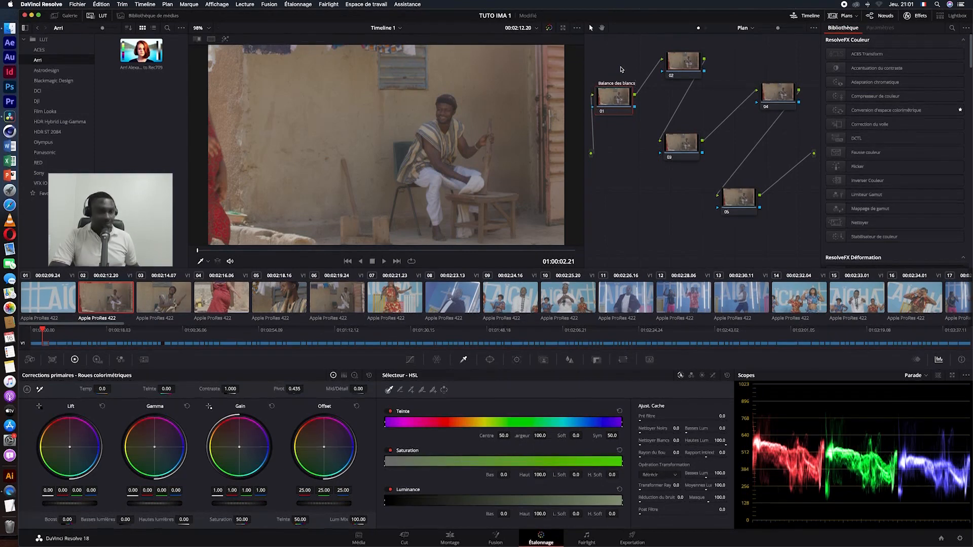
key("Return")
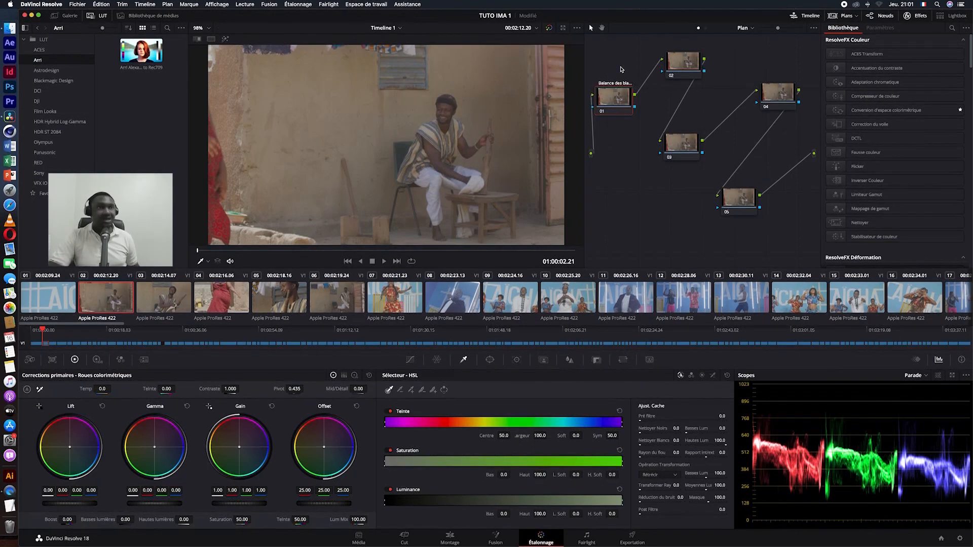
- Move node 02 down beside node 01, just above node 03, and label it "Lumière et contrast"
right_click(687, 75)
left_click_drag(687, 74, 656, 101)
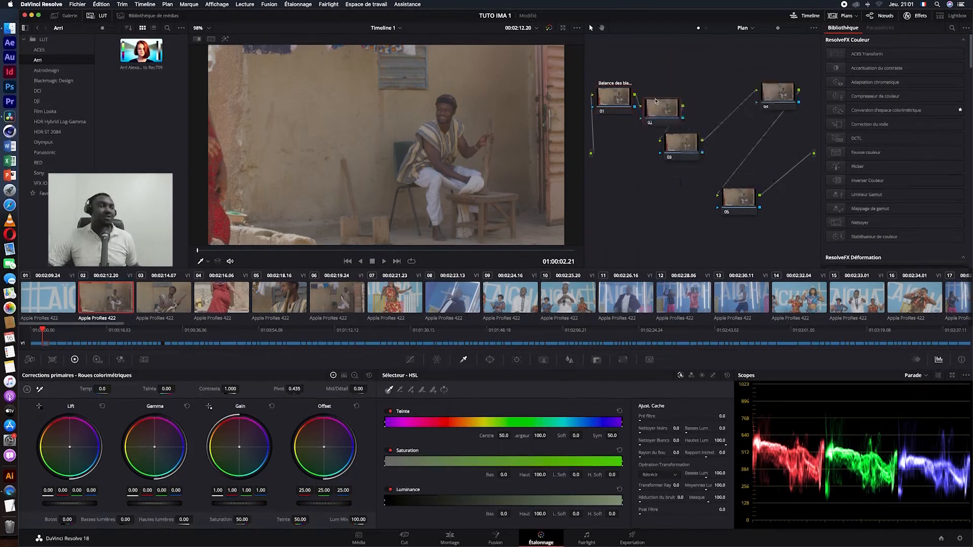
right_click(656, 100)
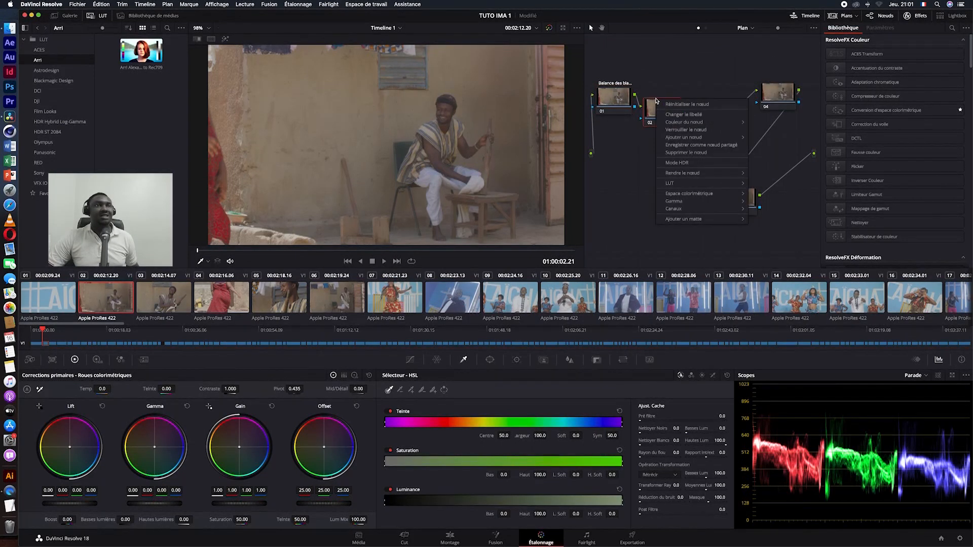
left_click(686, 117)
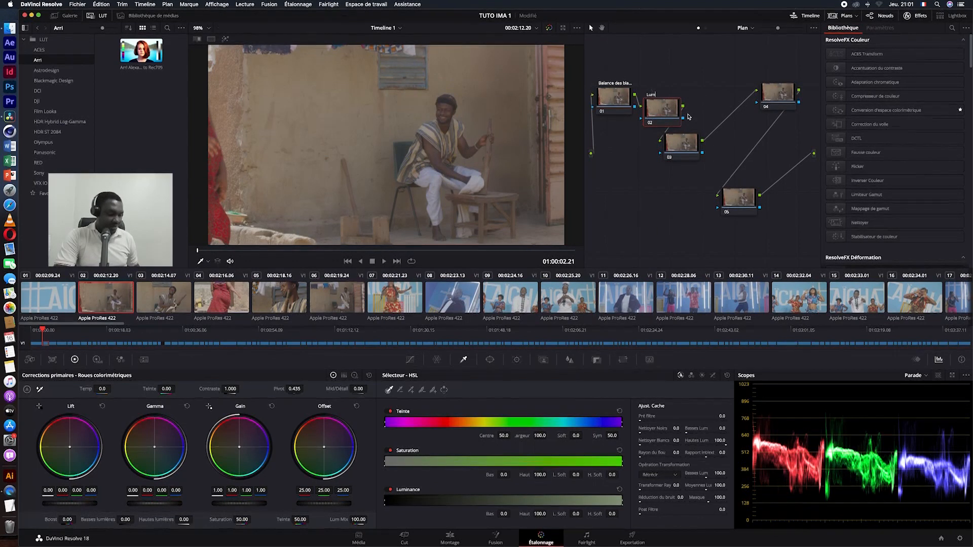
type("Lumière ")
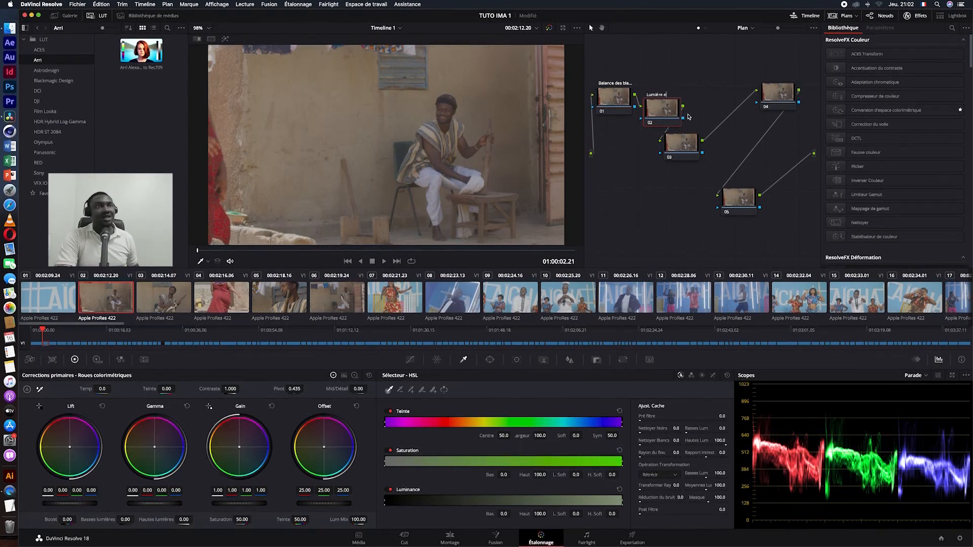
type("et contrast")
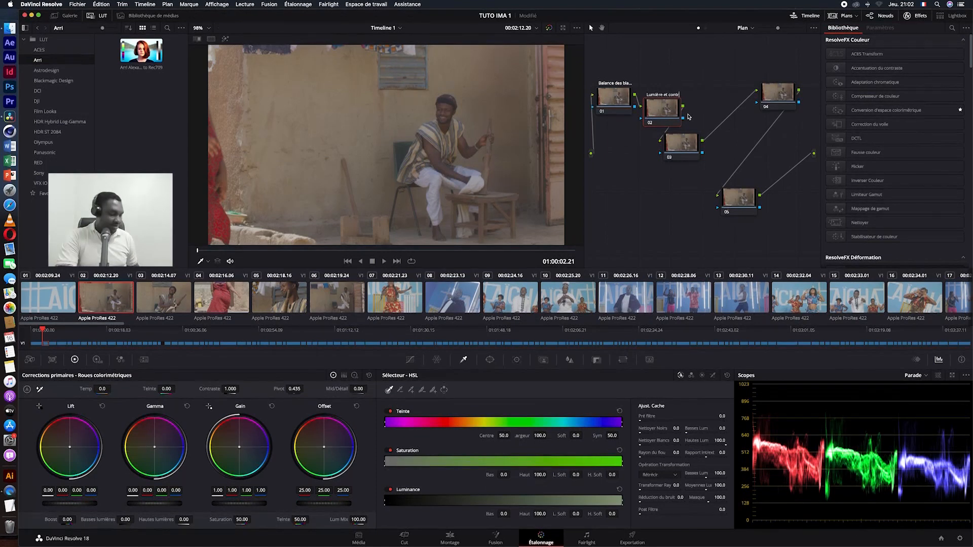
key("Return")
- Label node 03 in the node graph "Teinte et saturation"
right_click(685, 145)
left_click(701, 161)
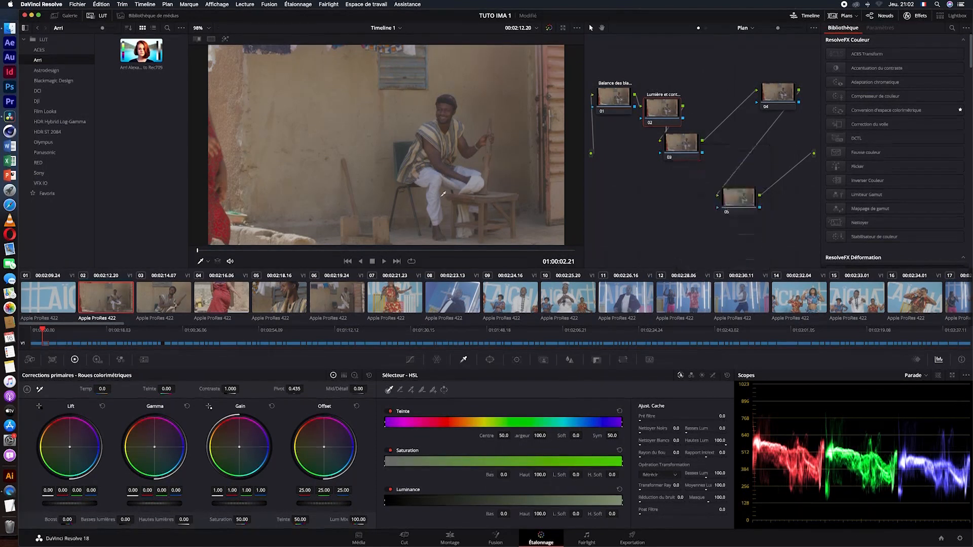
type("Teinte et saturation")
key("Return")
- Label node 04 "réduction de bruit" and node 05 "Contour sombre"
right_click(771, 95)
left_click(807, 110)
type("réduction de bruit")
key("Return")
type("Contour sombre")
key("Return")
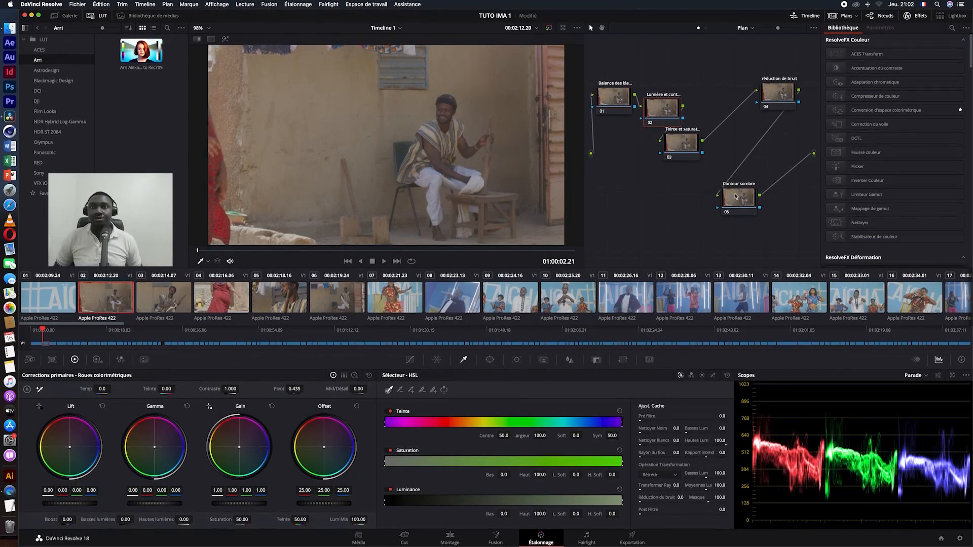